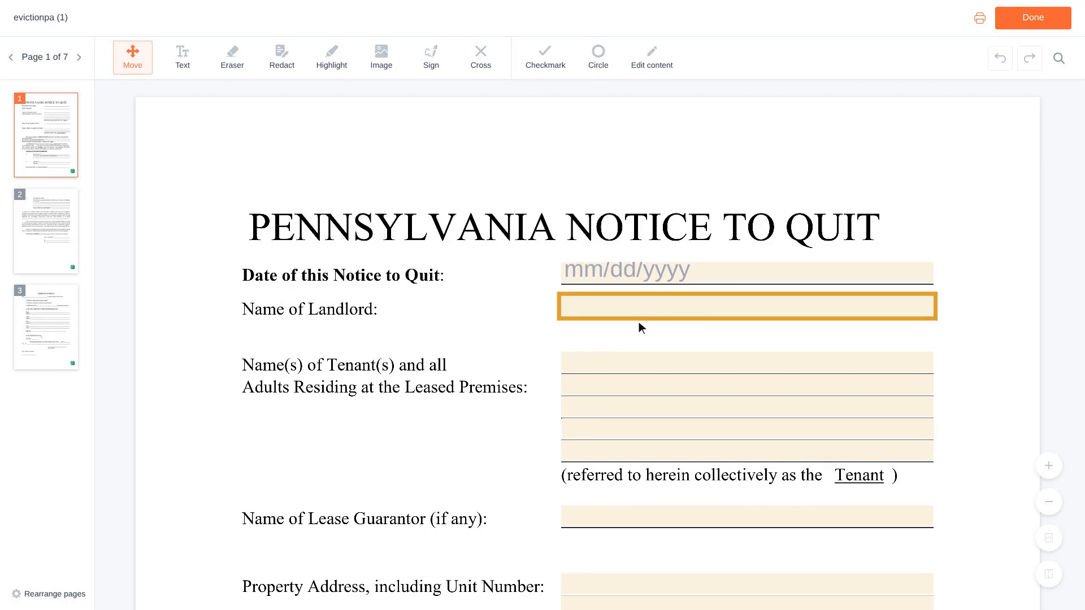
# Set the Date of this Notice to July 2, 2026 in the calendar
pyautogui.click(751, 274)
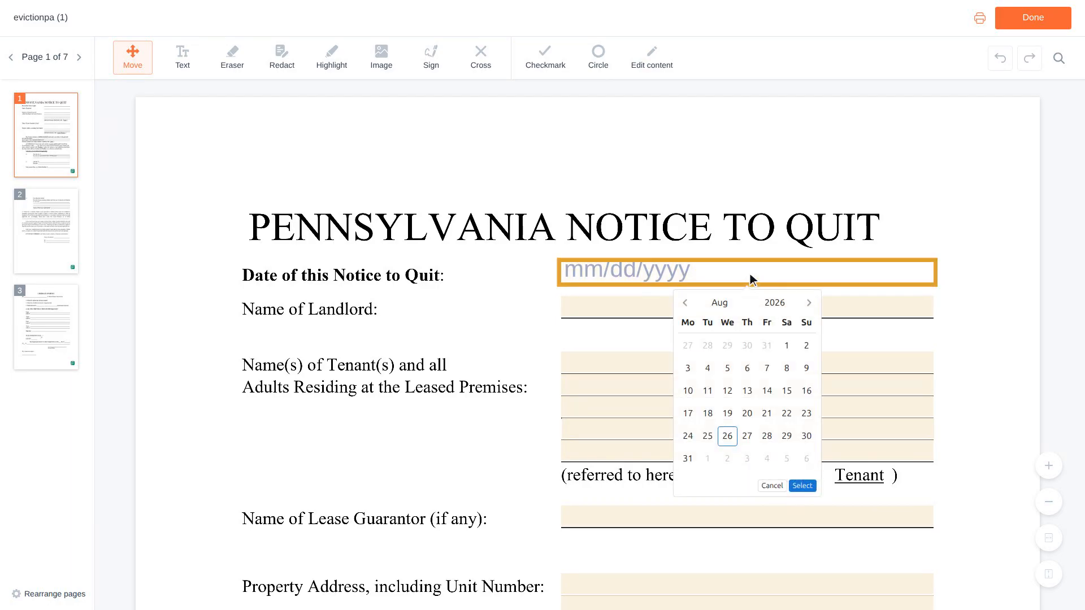
pyautogui.click(750, 308)
pyautogui.click(751, 307)
pyautogui.scroll(-1, 749, 308)
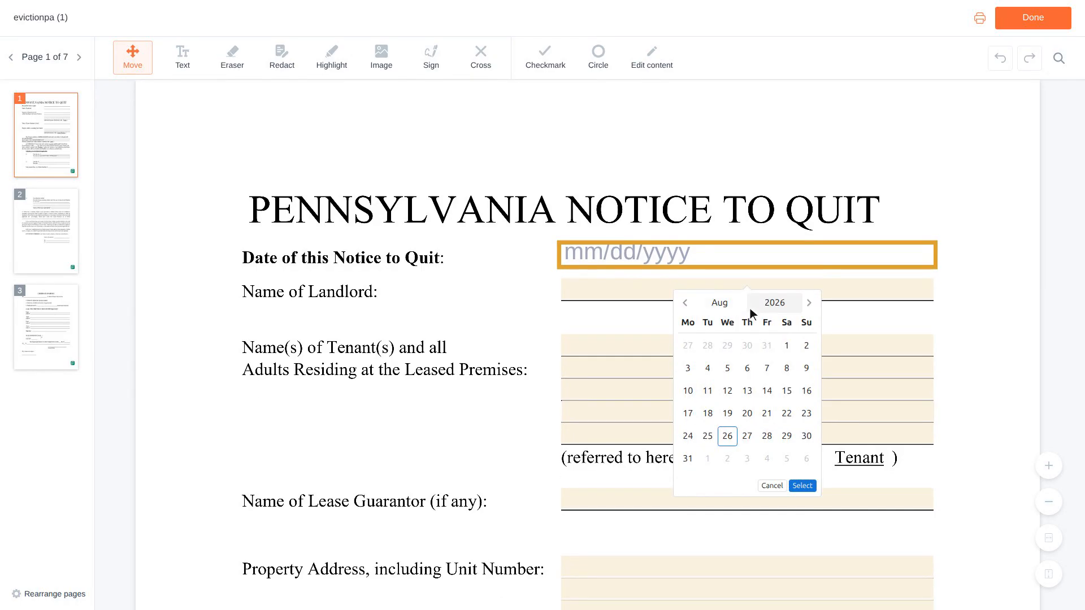
pyautogui.click(750, 345)
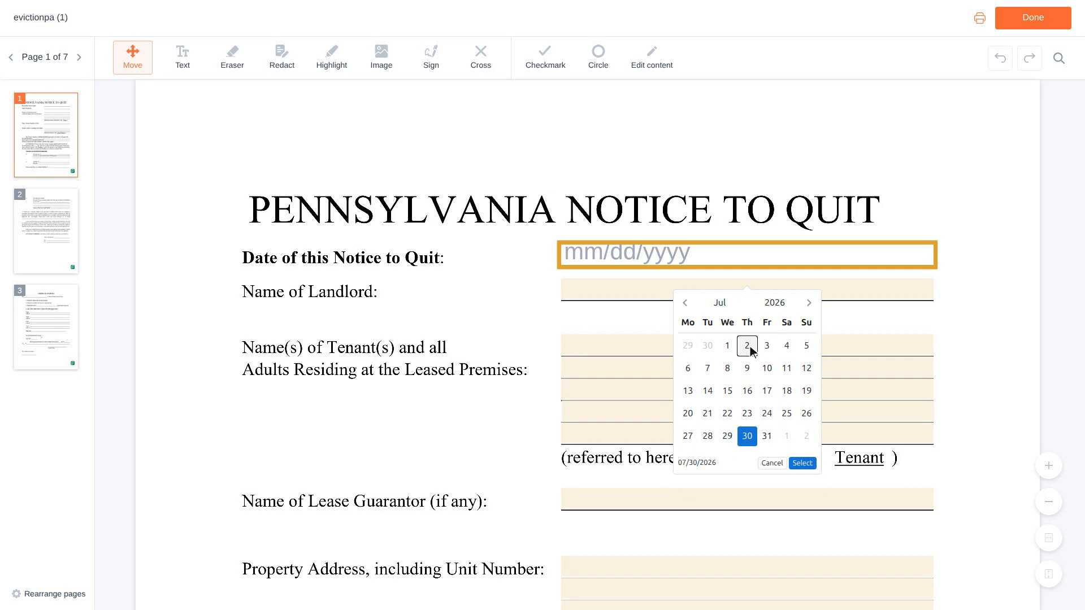
pyautogui.click(750, 346)
# Scroll down the form to the lease document name field
pyautogui.scroll(-3, 750, 348)
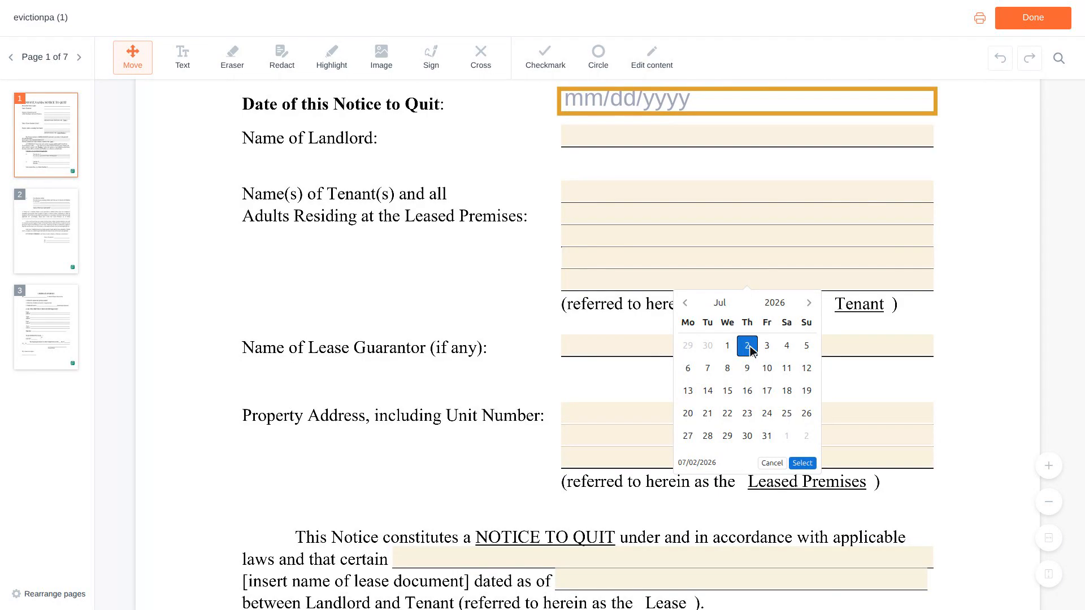
pyautogui.scroll(-1, 750, 349)
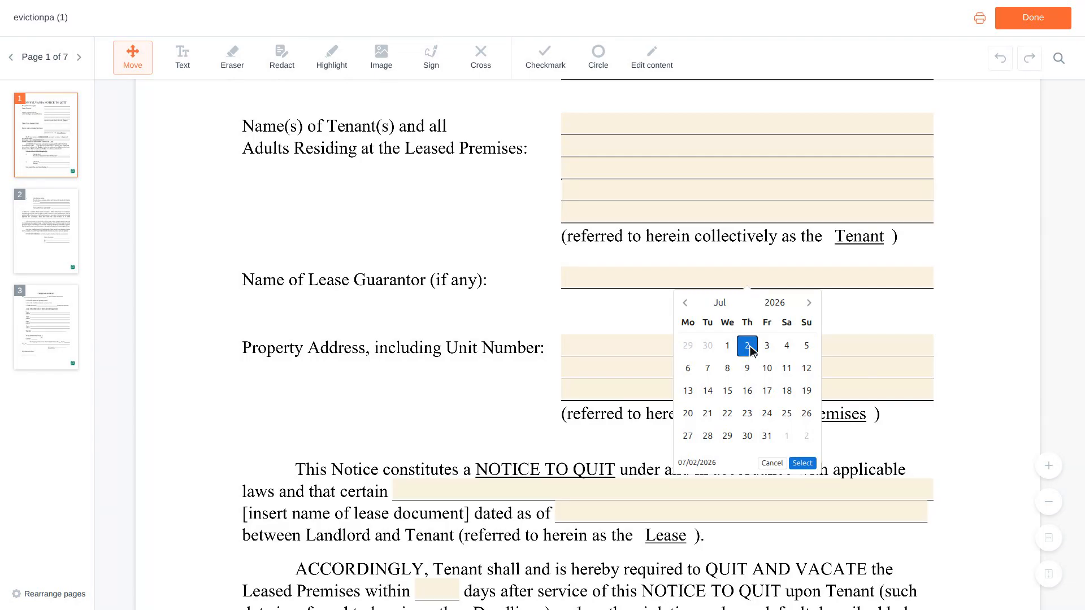
pyautogui.scroll(-1, 752, 350)
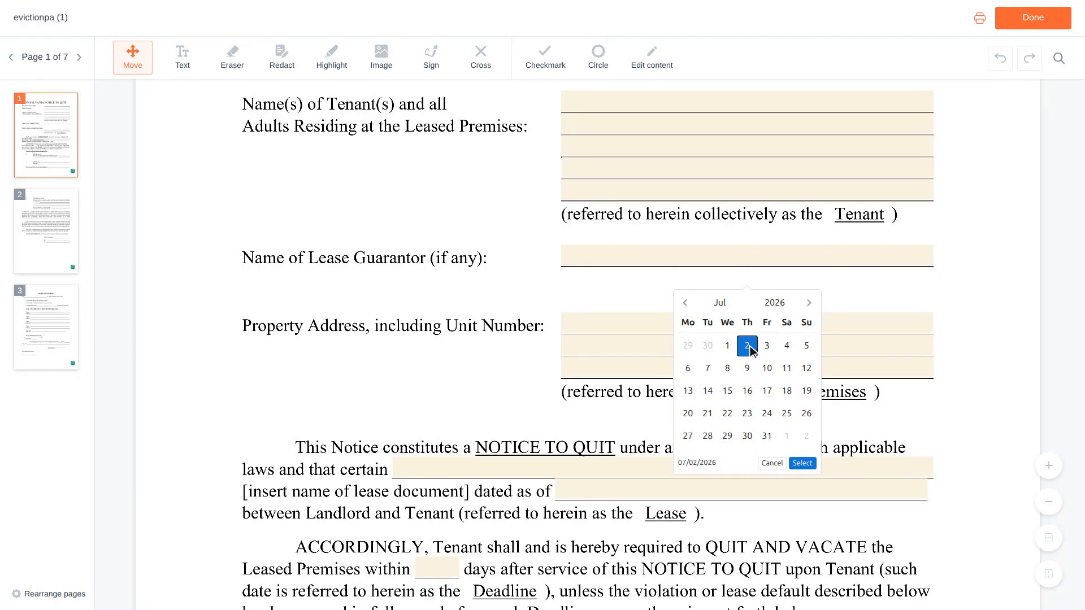
pyautogui.scroll(-2, 750, 350)
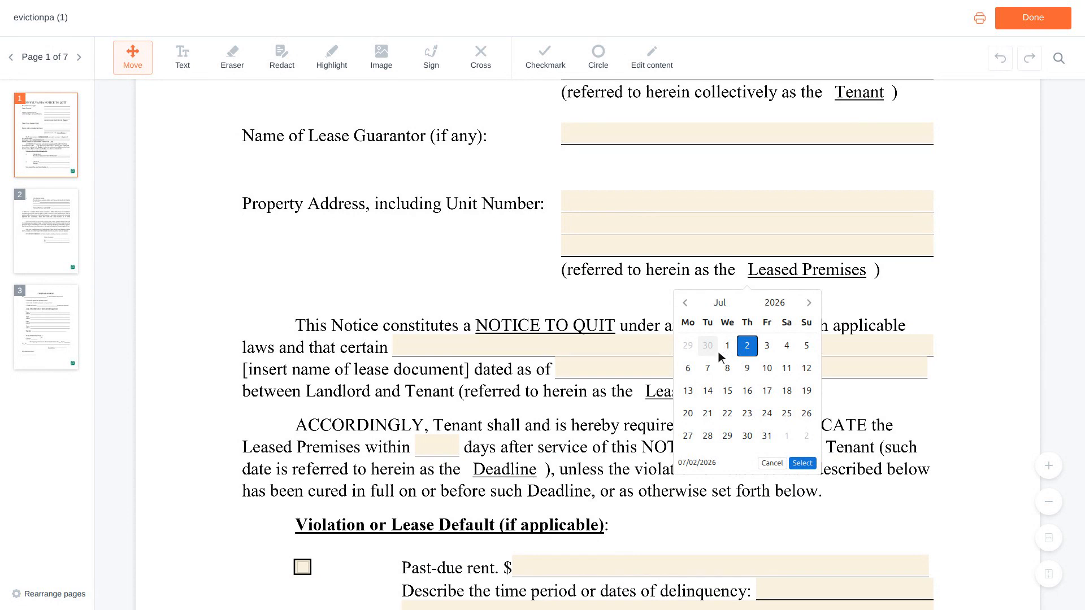
pyautogui.click(667, 347)
# Enter 'Residential Lease Agreement' dated 06/01/2023 and tick the past-due rent box
pyautogui.write('Residential Lease Ag')
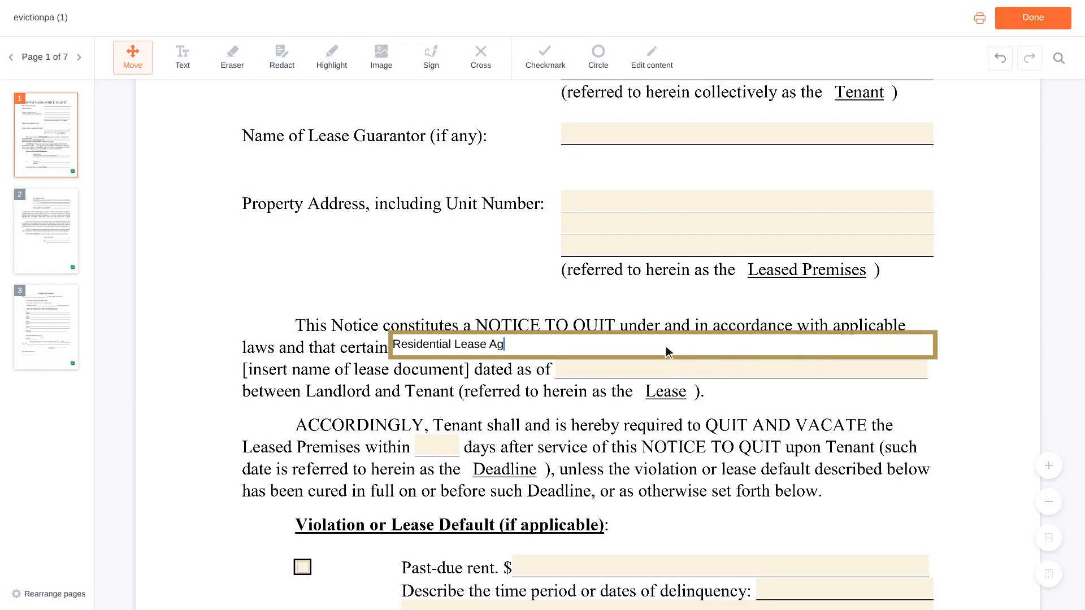
pyautogui.write('reement')
pyautogui.scroll(-1, 666, 352)
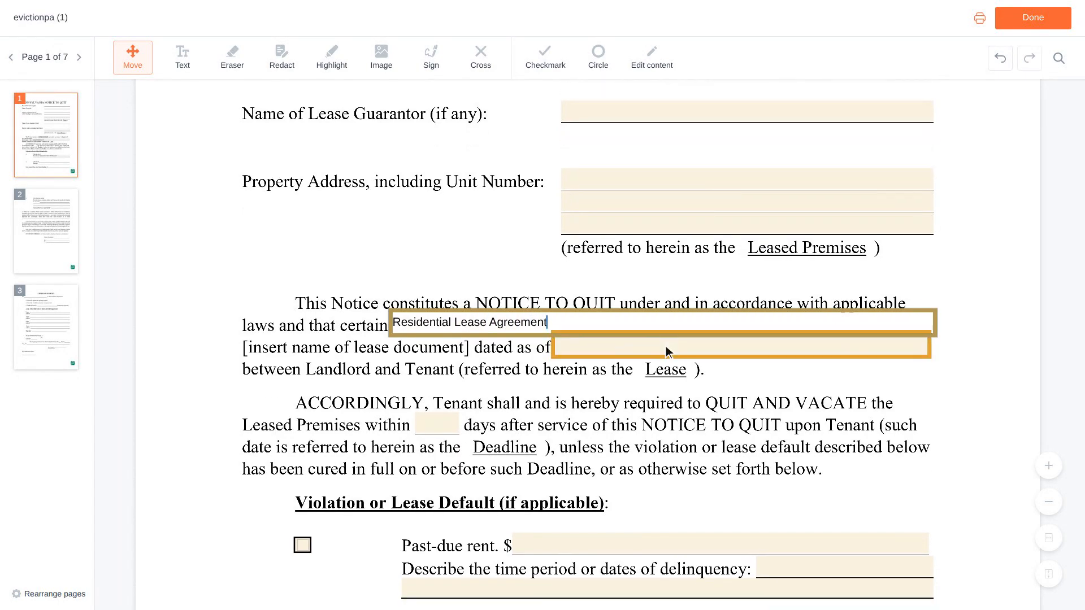
pyautogui.click(745, 347)
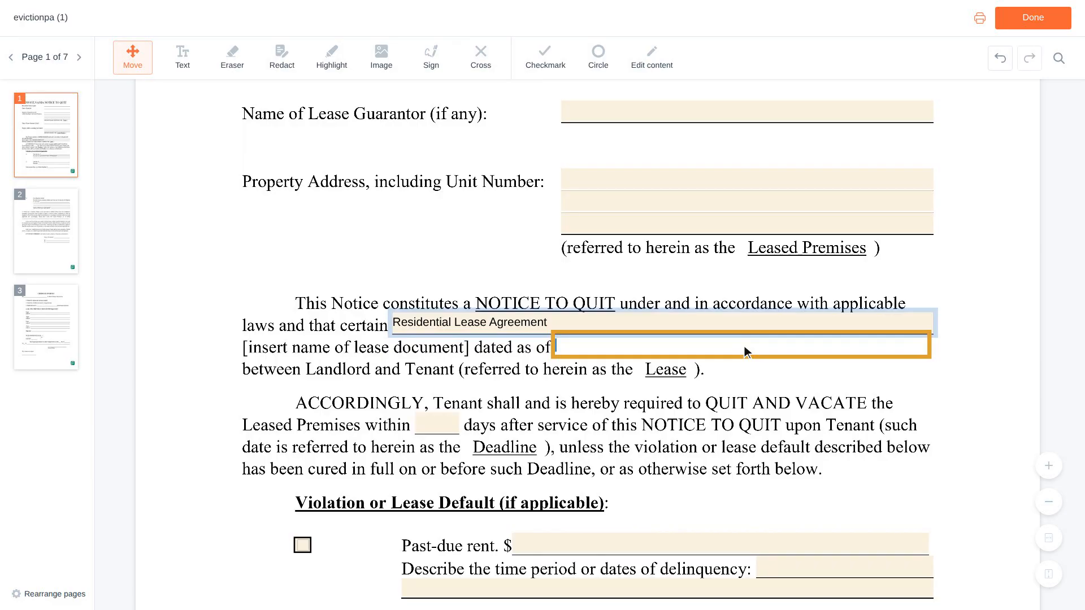
pyautogui.write('06/01/2023')
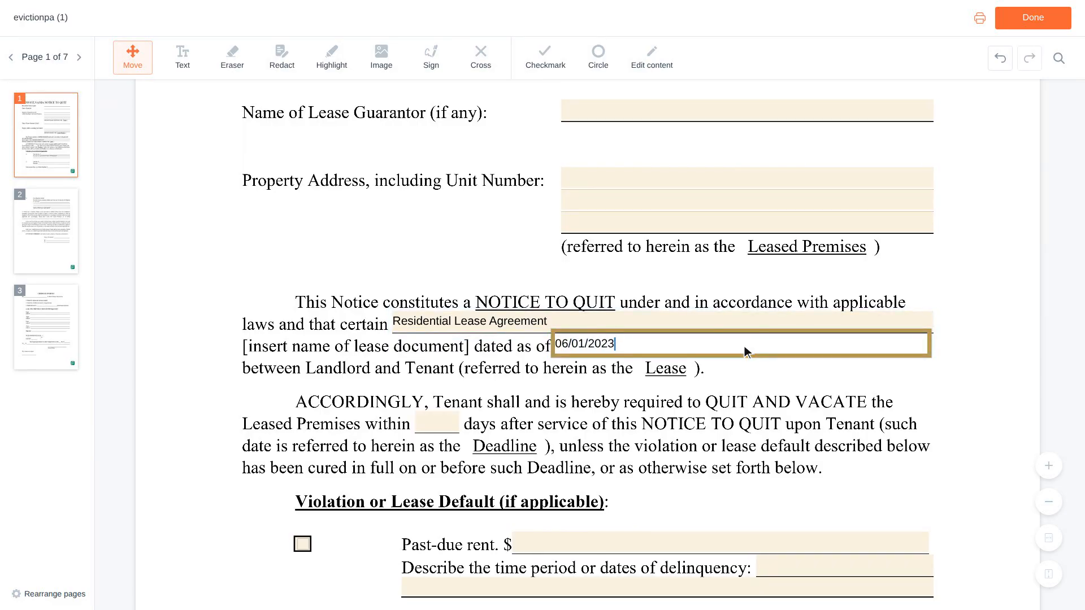
pyautogui.scroll(-3, 744, 346)
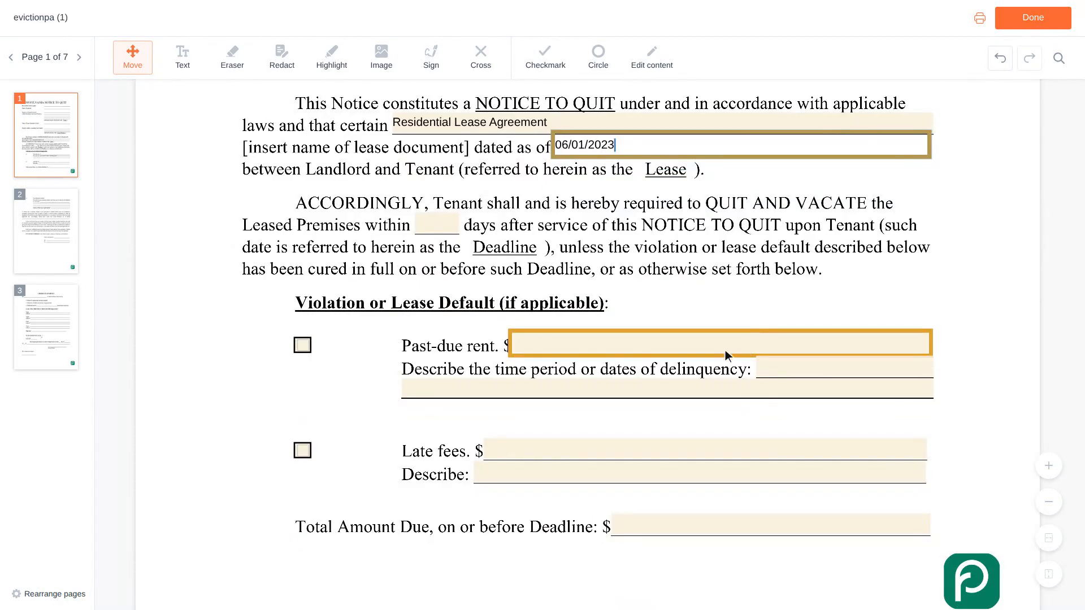
pyautogui.click(306, 346)
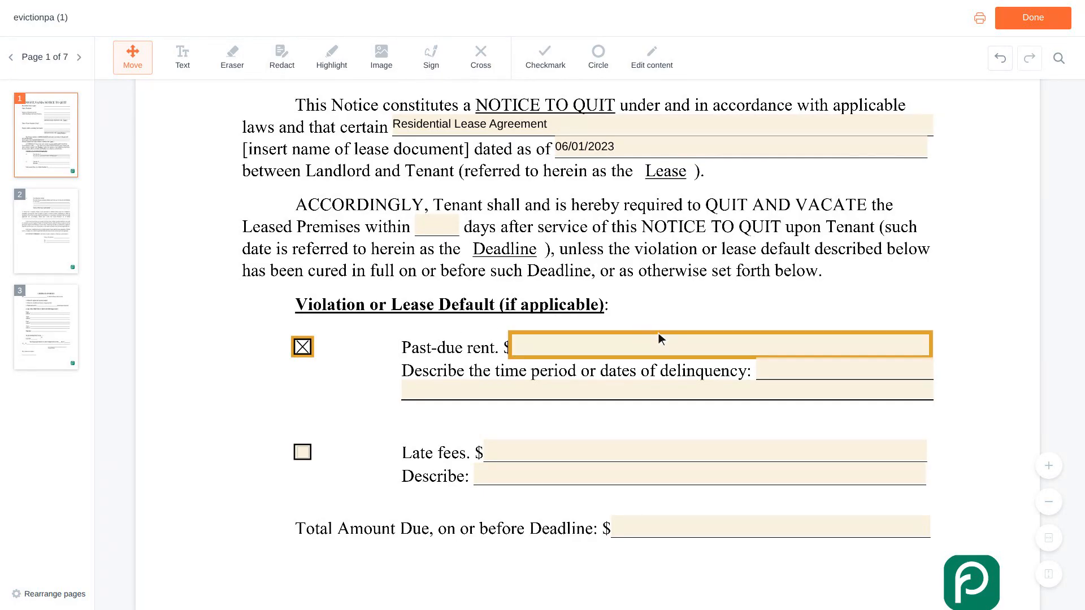
# Enter past-due rent of 1,200 for 'February 2024 rent, due on the first' and tick late fees
pyautogui.click(724, 346)
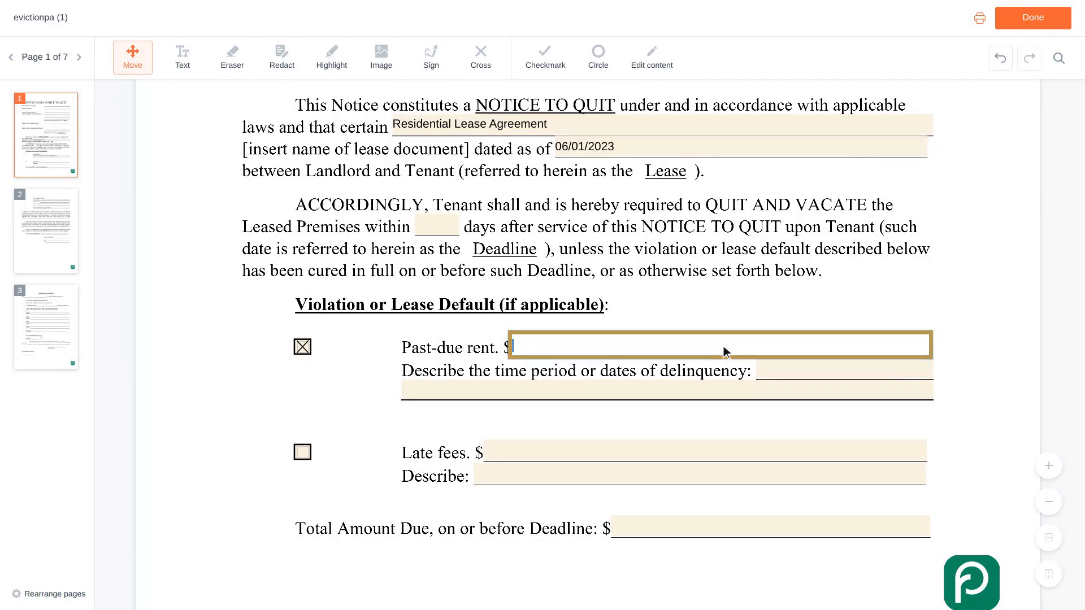
pyautogui.write('1,200')
pyautogui.scroll(-1, 724, 347)
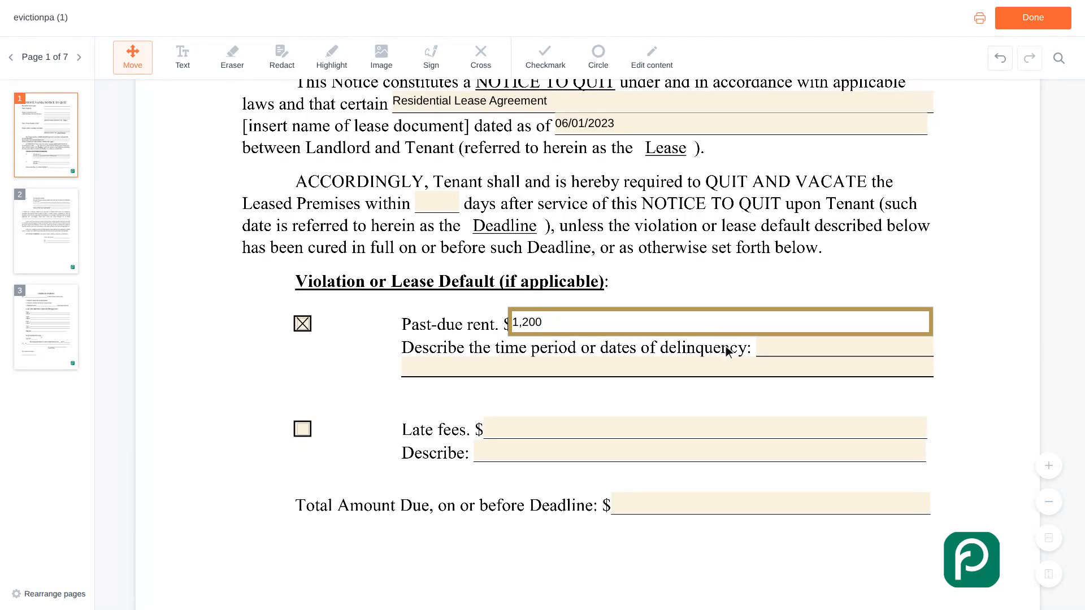
pyautogui.click(847, 346)
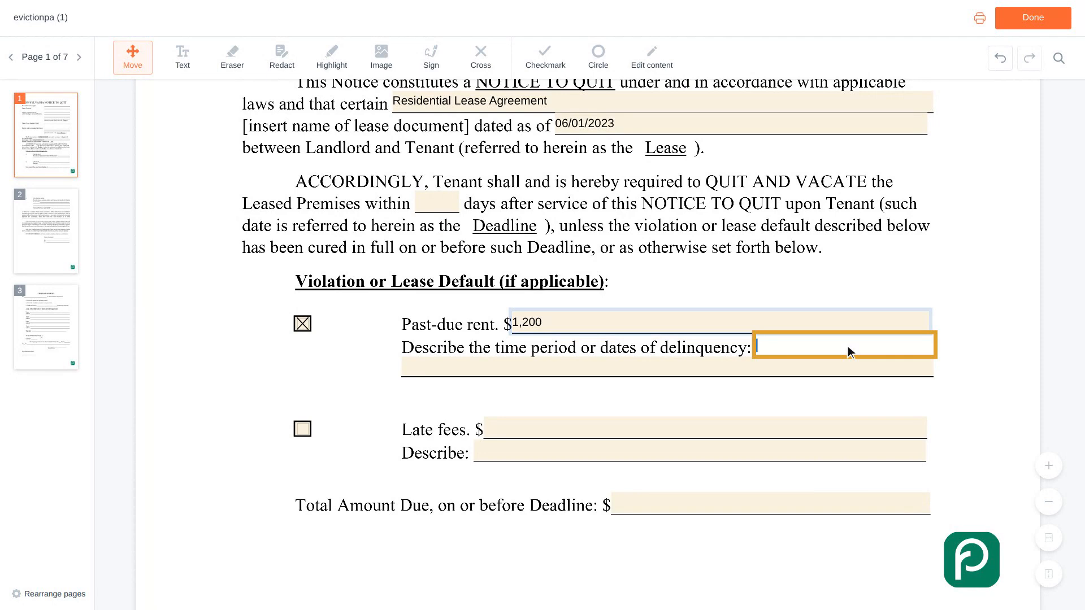
pyautogui.write('February 202')
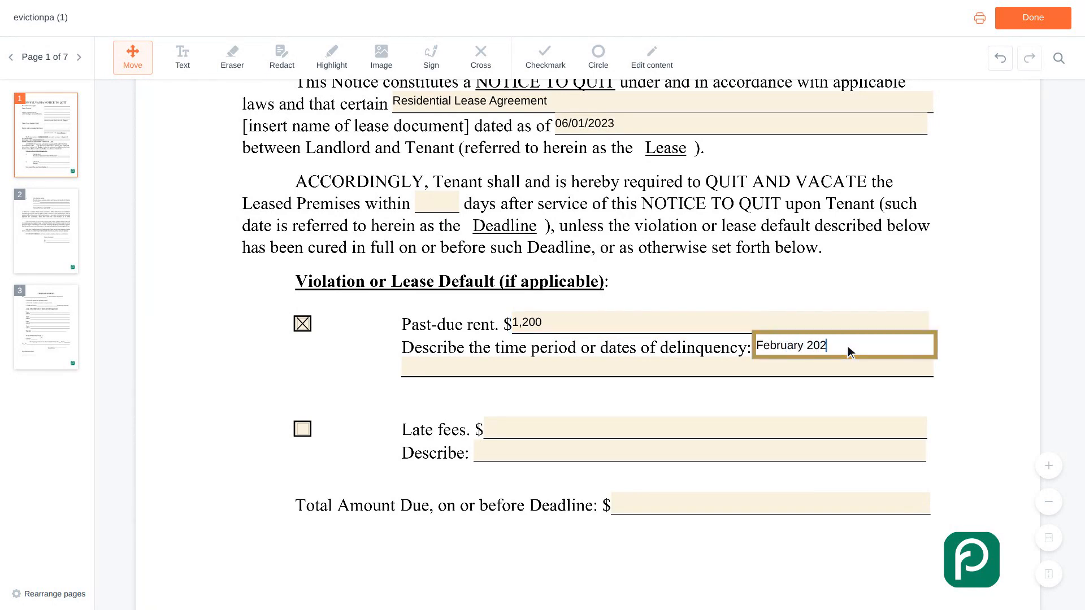
pyautogui.write('4 rent, due on the first')
pyautogui.scroll(-1, 848, 350)
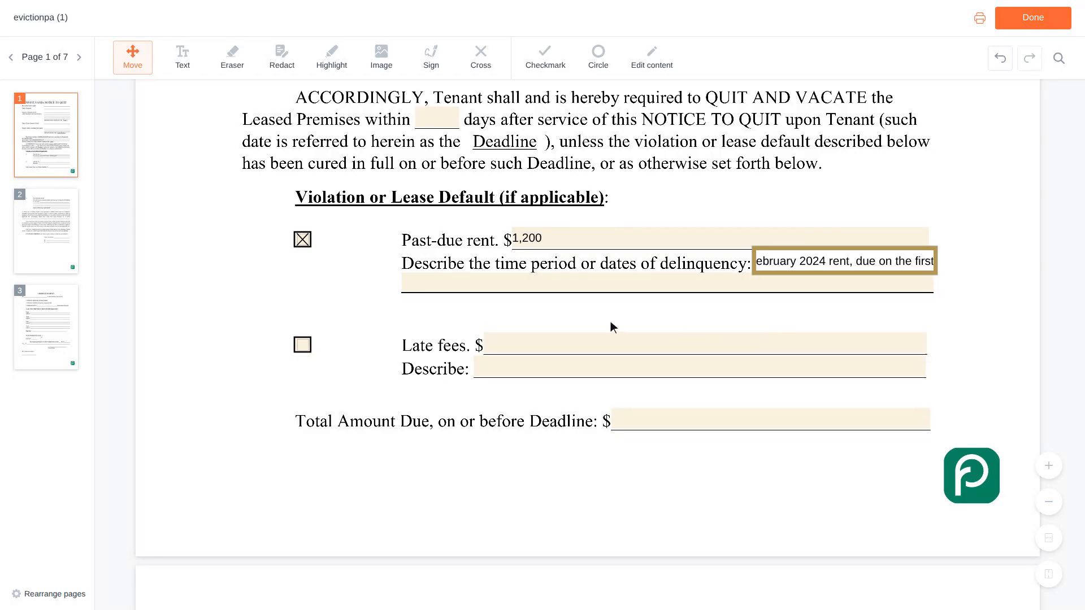
pyautogui.click(303, 347)
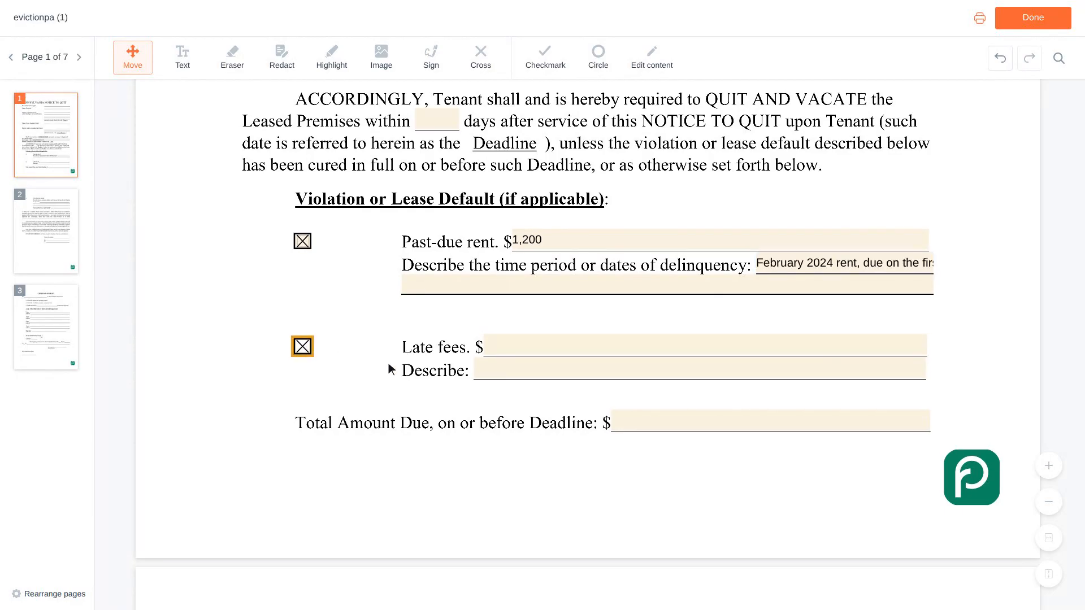
# Enter late fees of 50 and a total amount due of 1,250, then advance to page 2
pyautogui.click(706, 349)
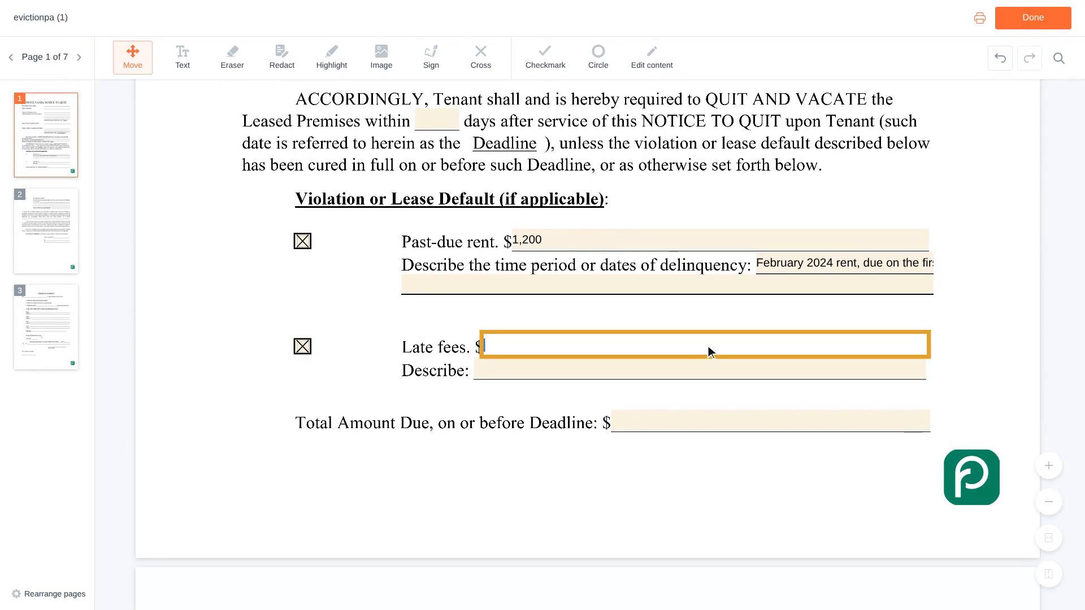
pyautogui.write('50')
pyautogui.scroll(-1, 708, 346)
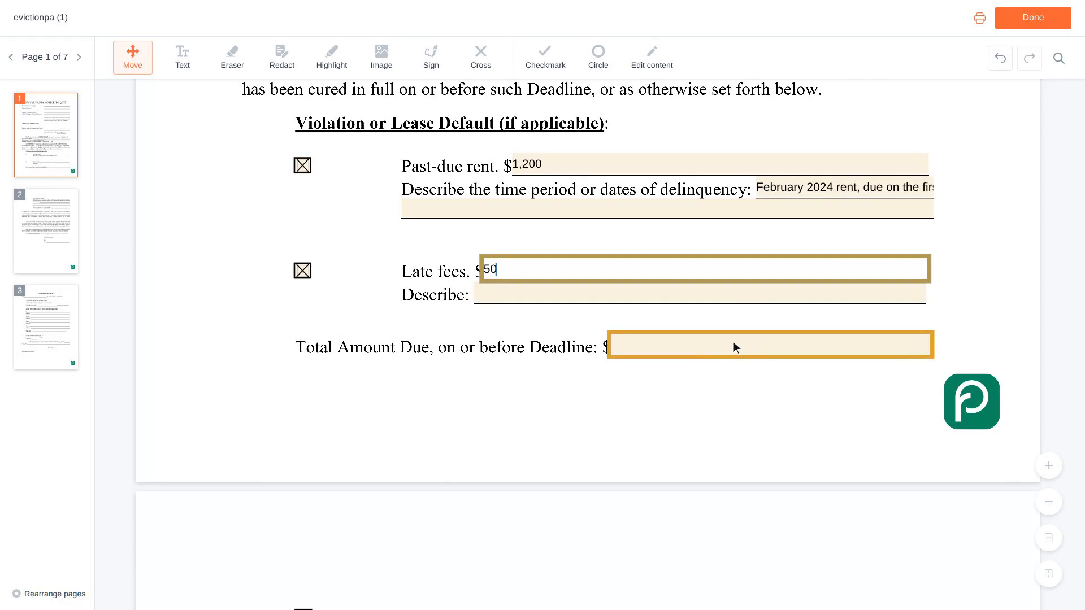
pyautogui.click(774, 351)
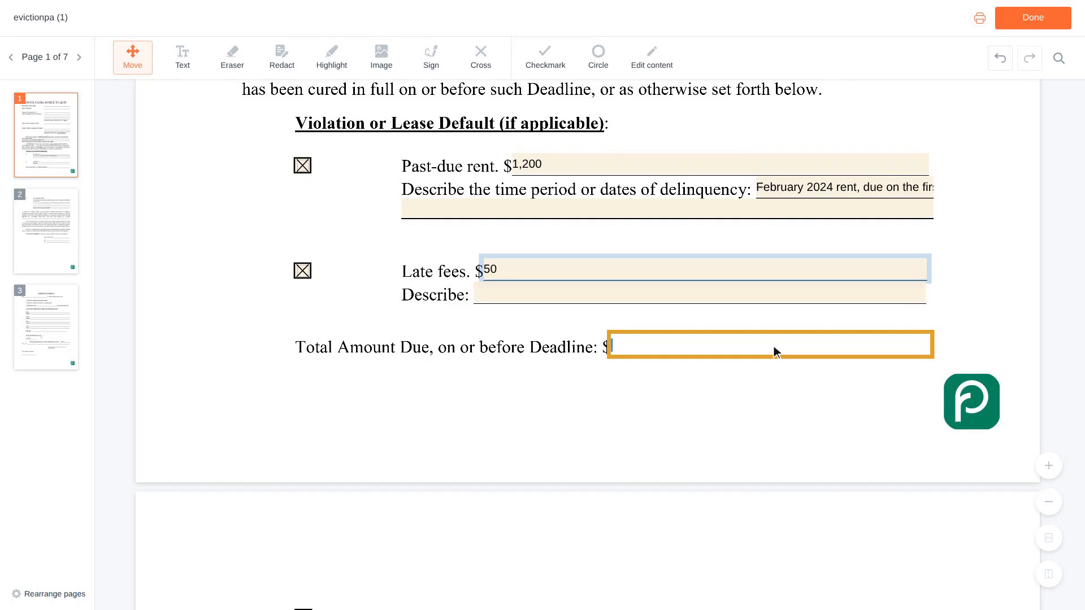
pyautogui.write('1,250')
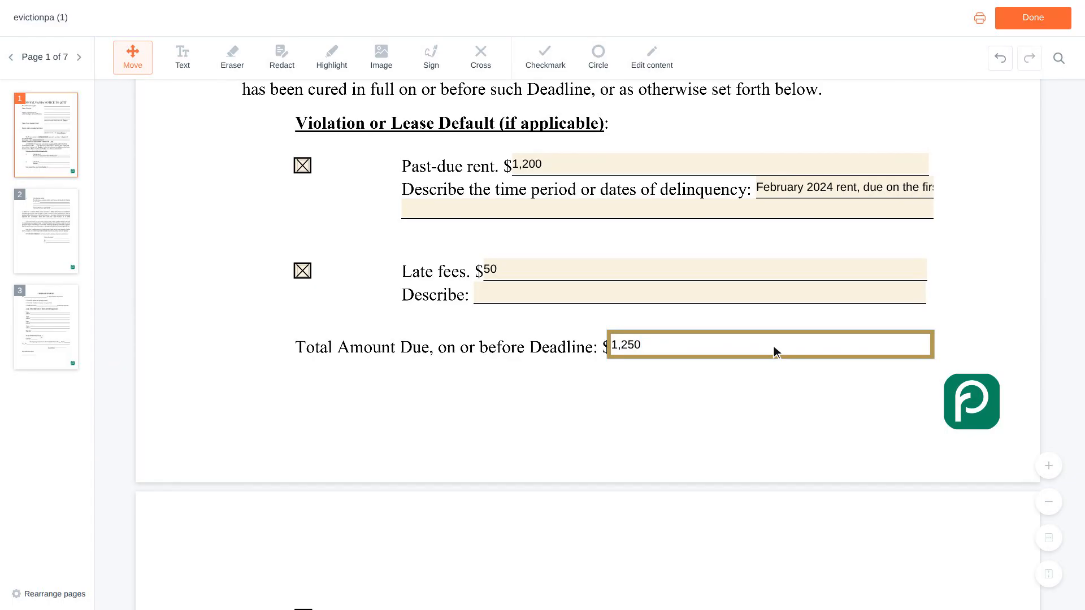
pyautogui.press('Tab')
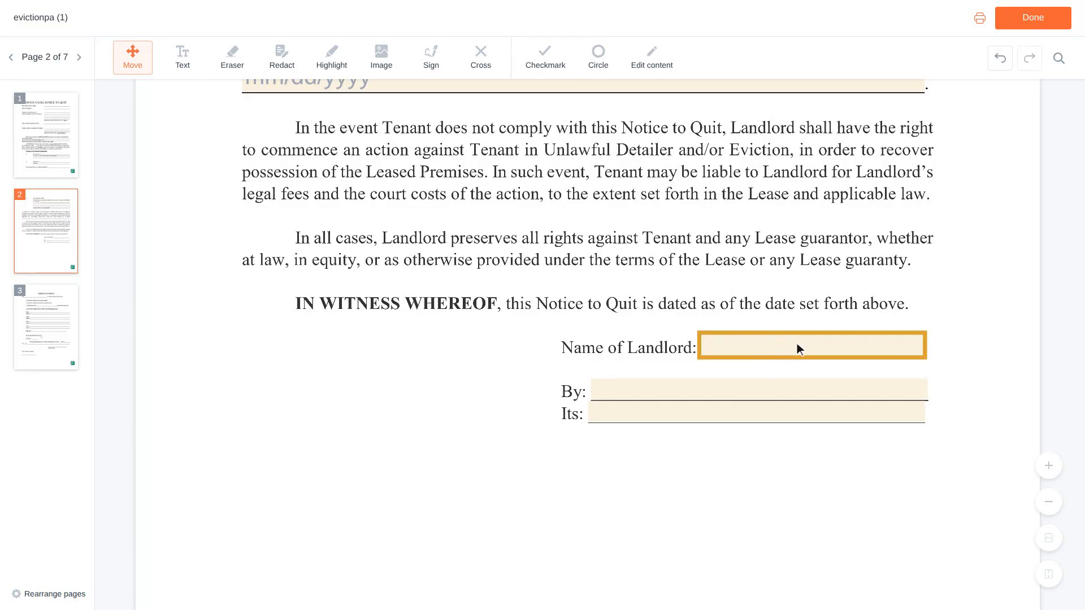
# Fill the landlord's name on the Name of Landlord and By lines, with title 'Owner'
pyautogui.click(815, 350)
pyautogui.scroll(-1, 818, 352)
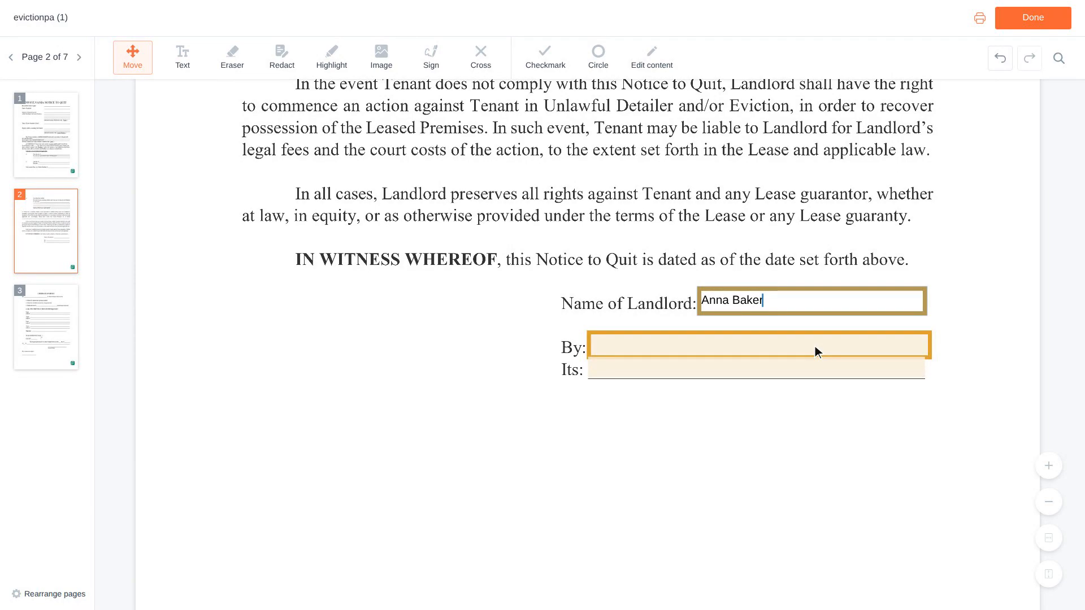
pyautogui.click(766, 352)
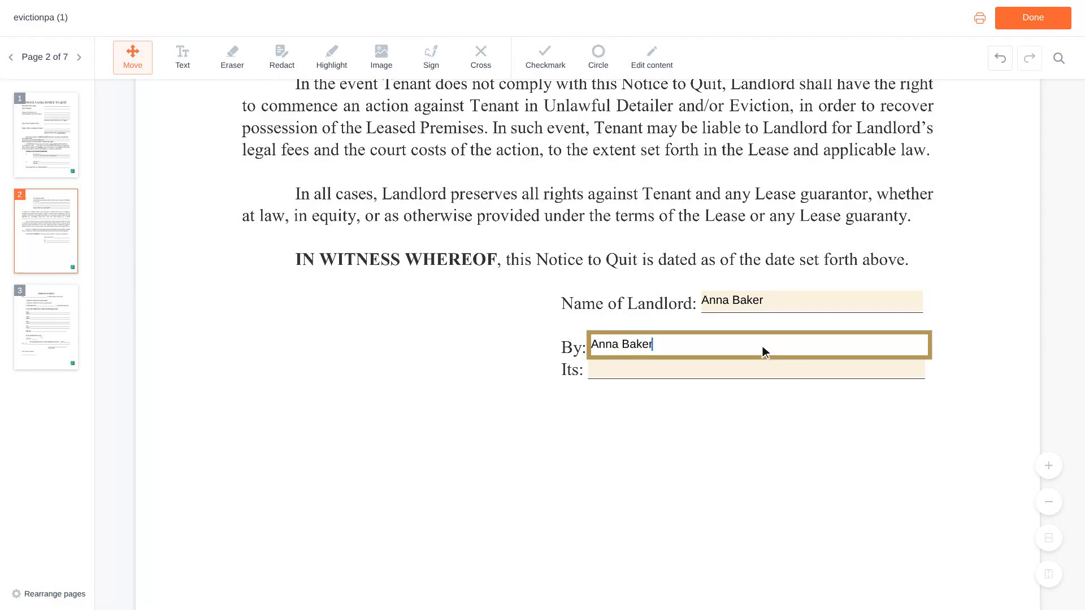
pyautogui.scroll(-1, 766, 352)
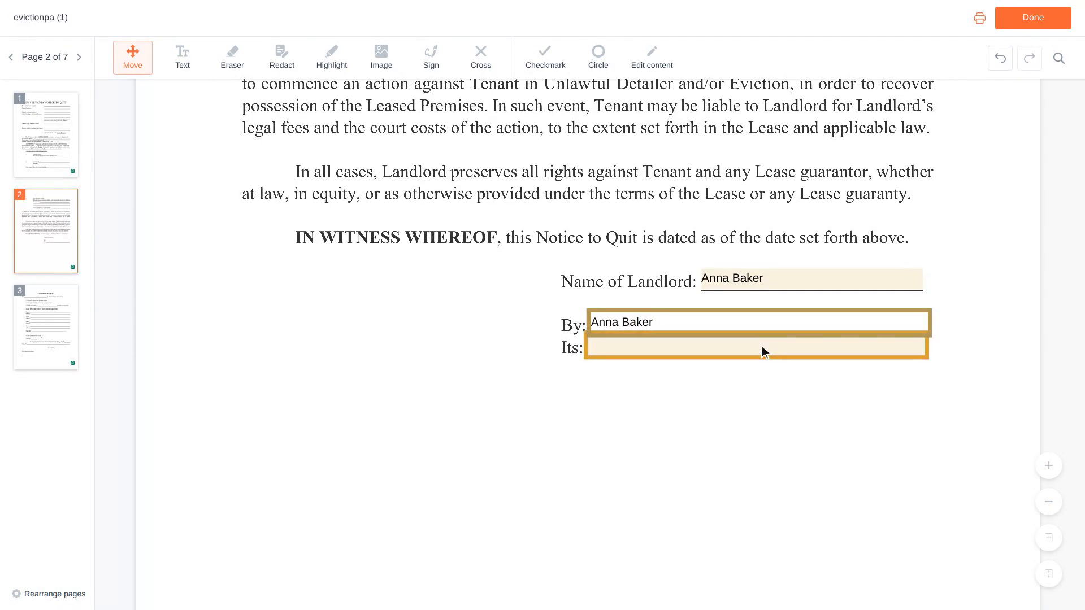
pyautogui.click(760, 346)
pyautogui.write('Owner')
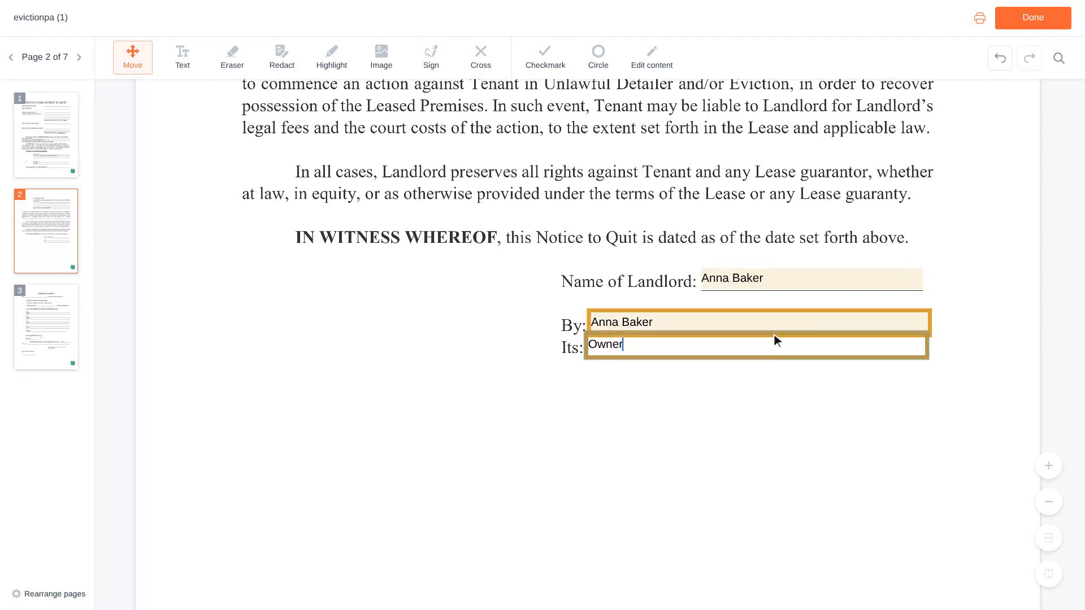